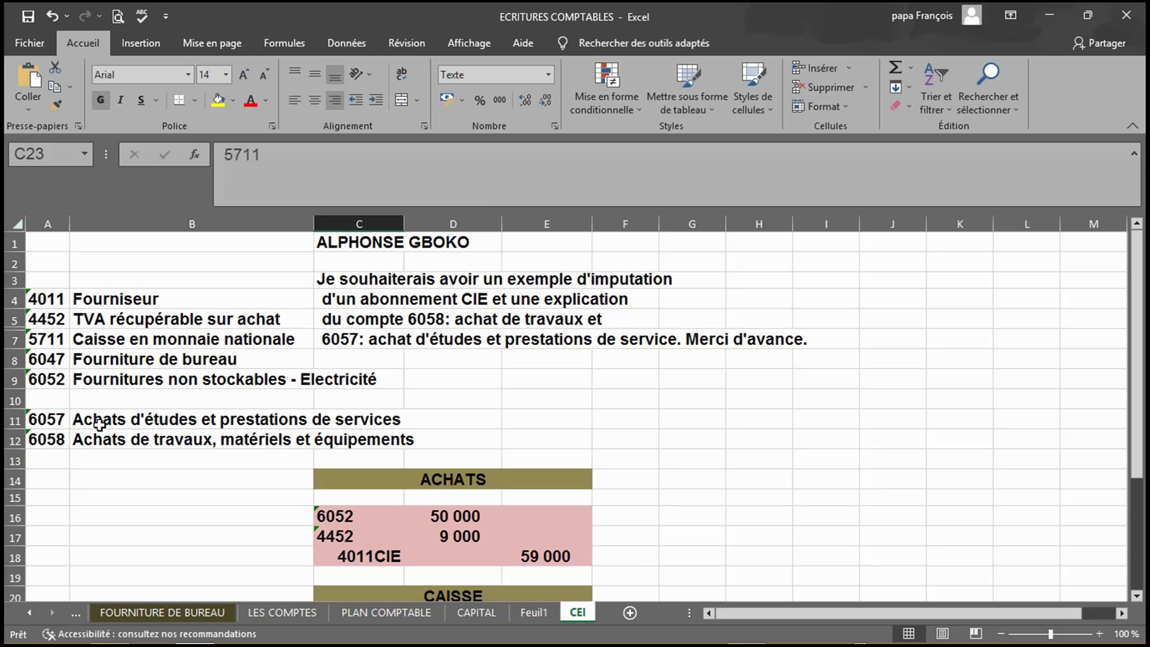
- Open the PLAN COMPTABLE sheet and go to the first accounts of the chart
click(99, 424)
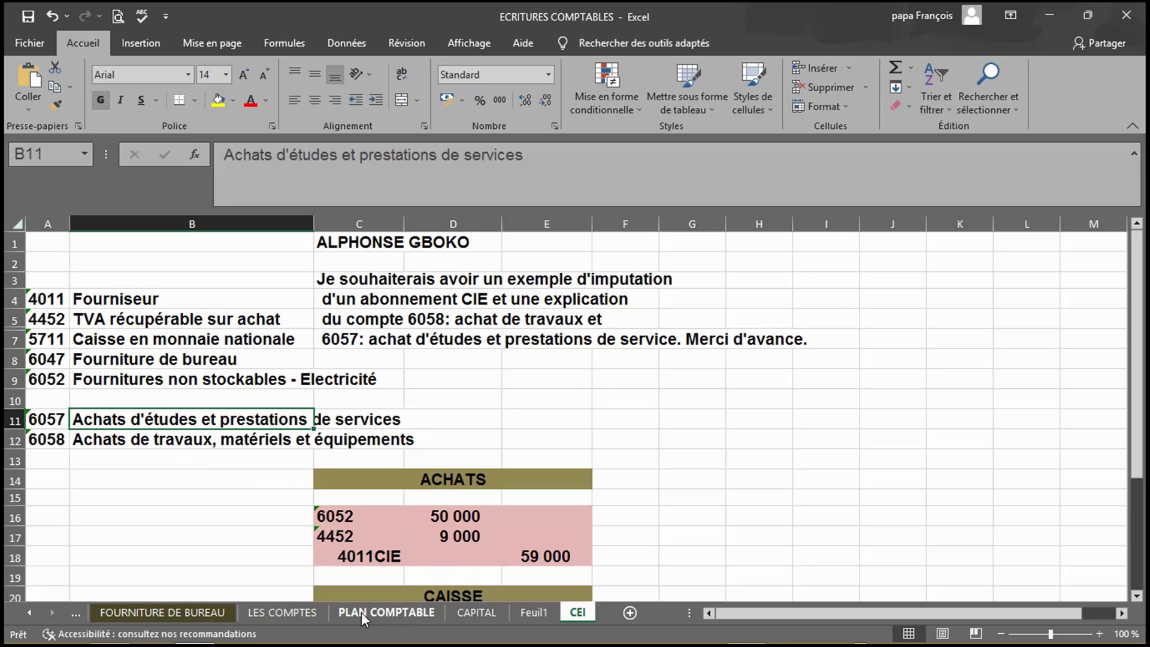
click(387, 612)
click(485, 527)
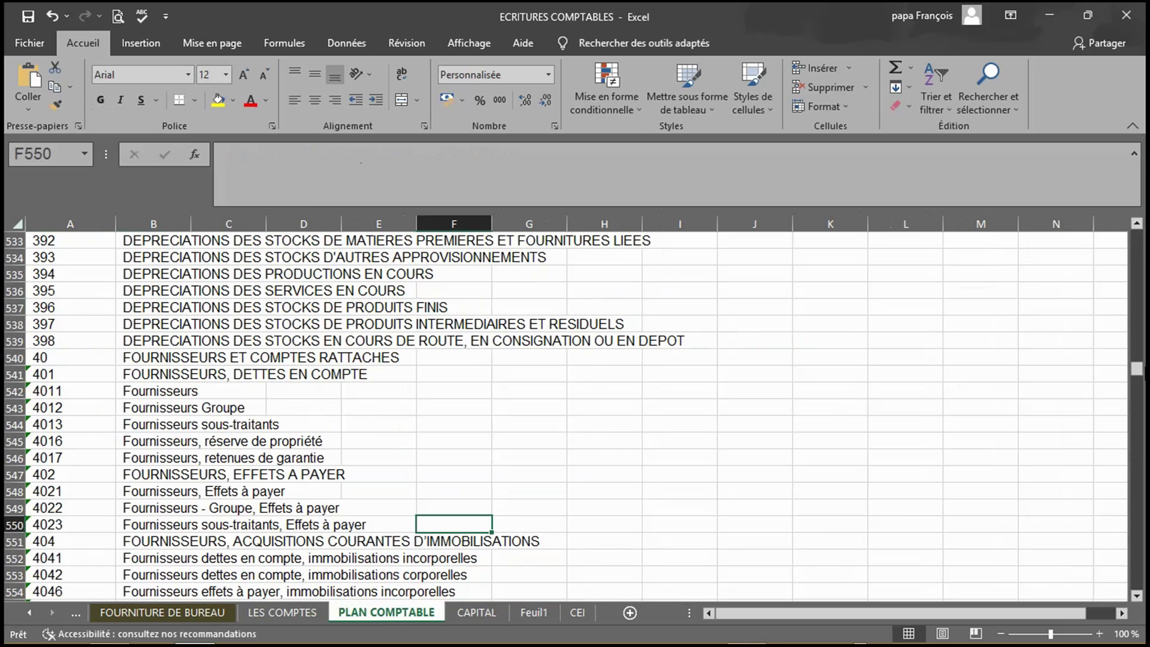
drag(1140, 372, 1138, 235)
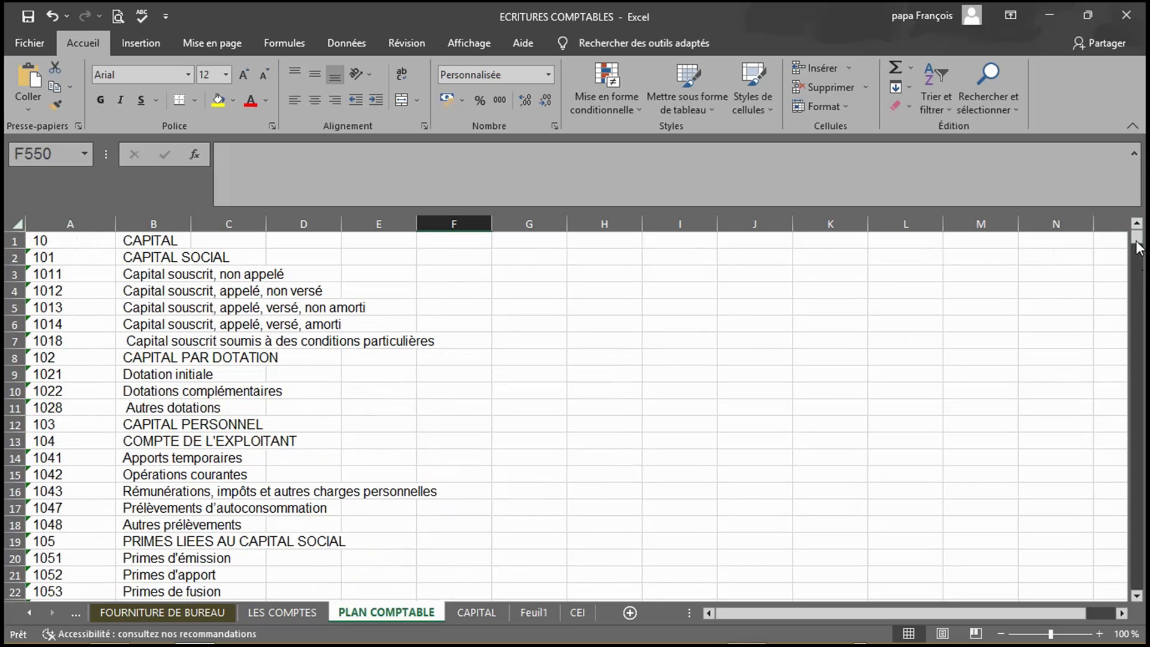
- Go through the chart to its last account and locate account 6057, Achats d'études et prestations de services
drag(1138, 242, 1138, 254)
click(33, 259)
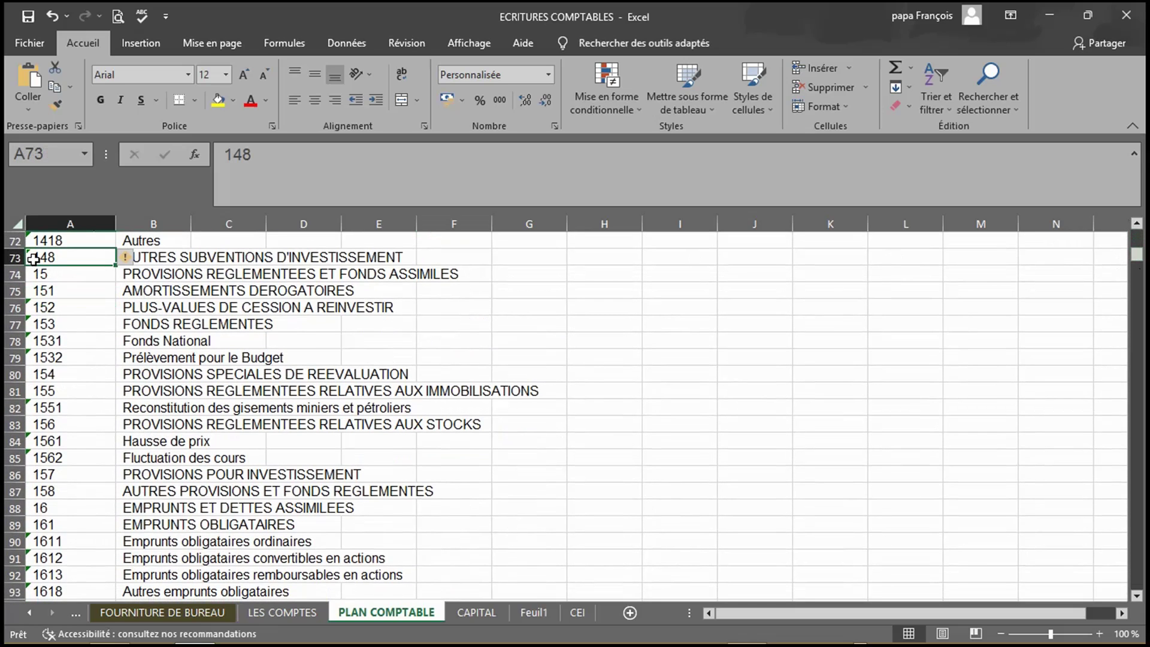
key(ctrl+Down)
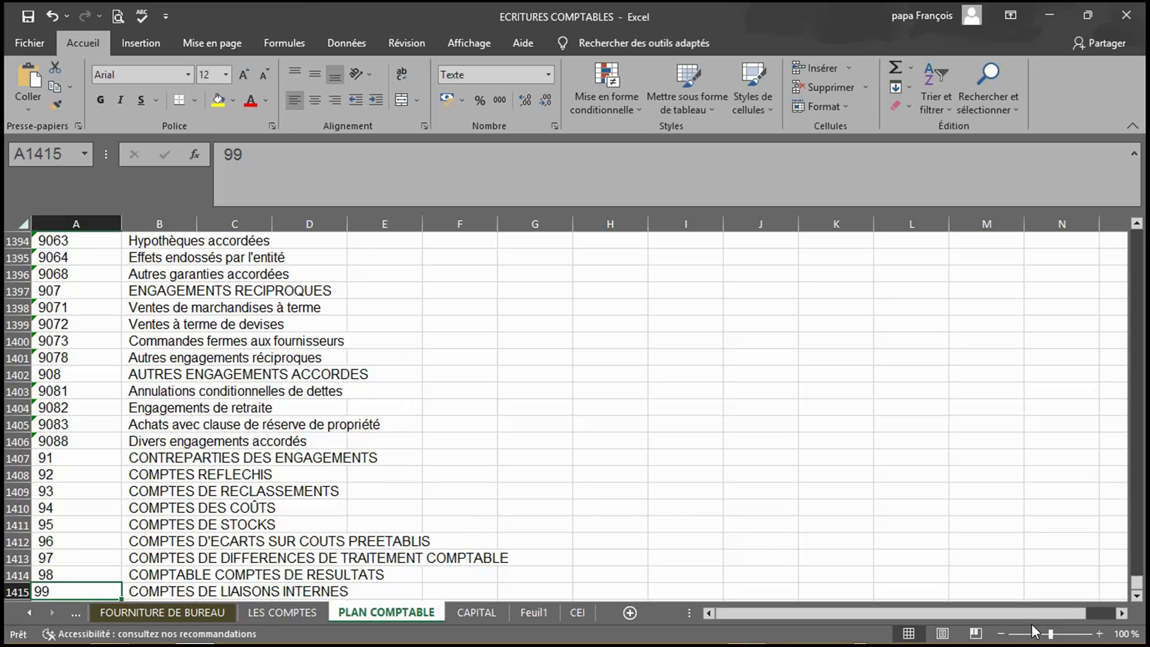
drag(1138, 591, 1118, 470)
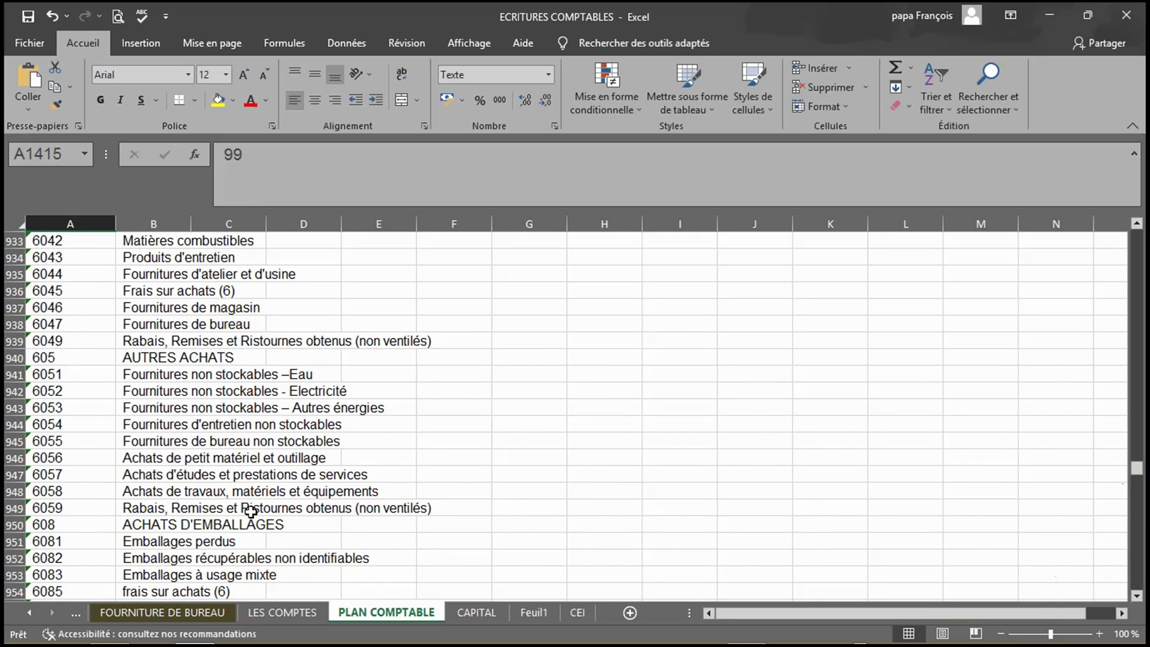
click(162, 478)
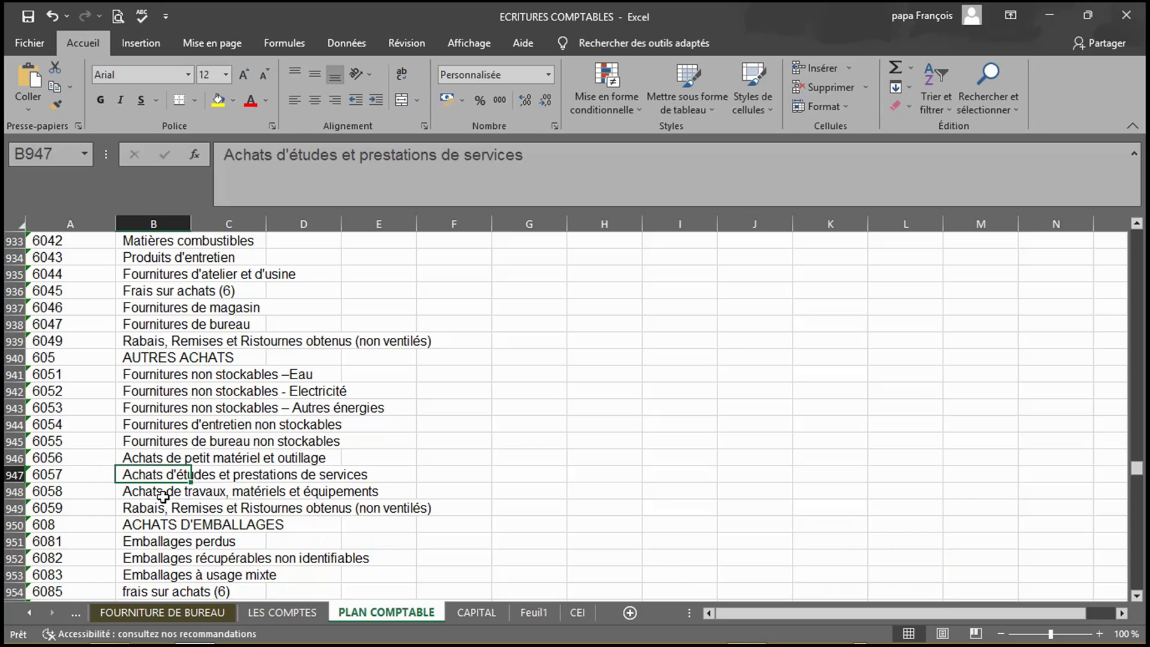
- Examine the number and label of account 6057 in the chart of accounts
click(59, 476)
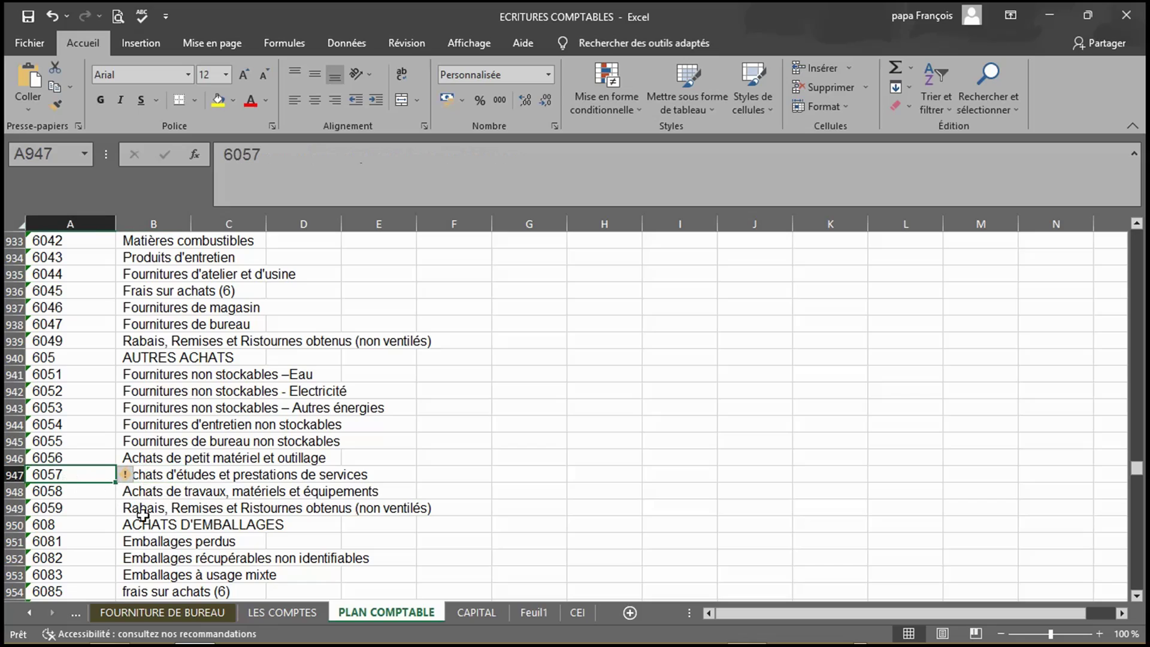
click(198, 488)
click(355, 470)
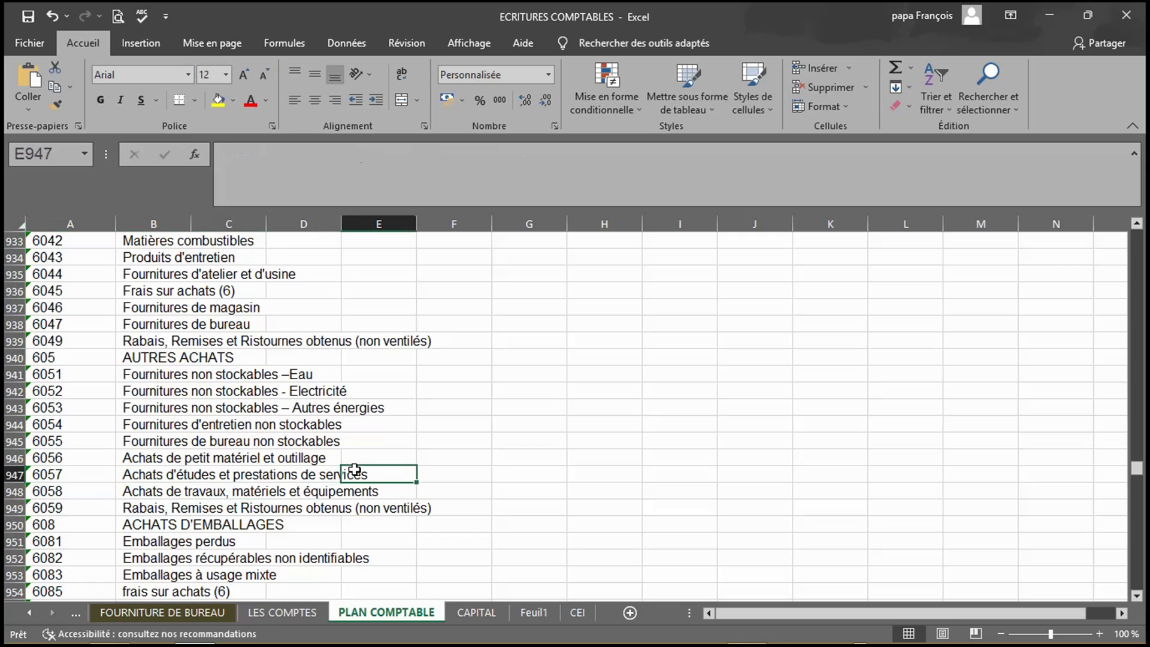
click(436, 474)
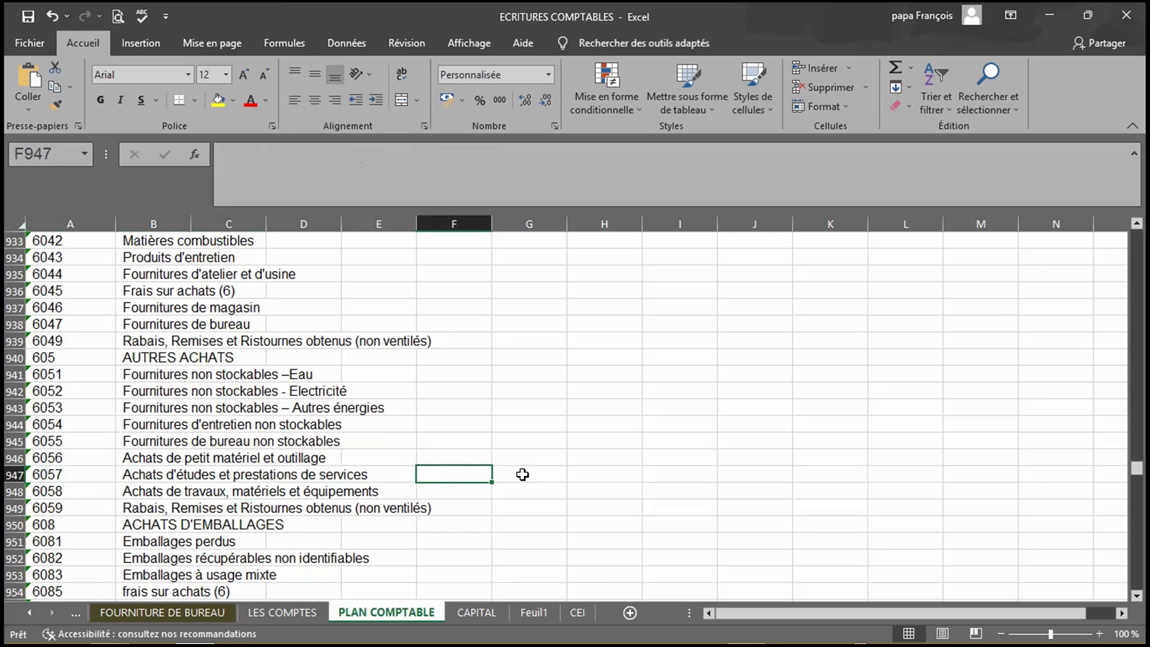
click(215, 476)
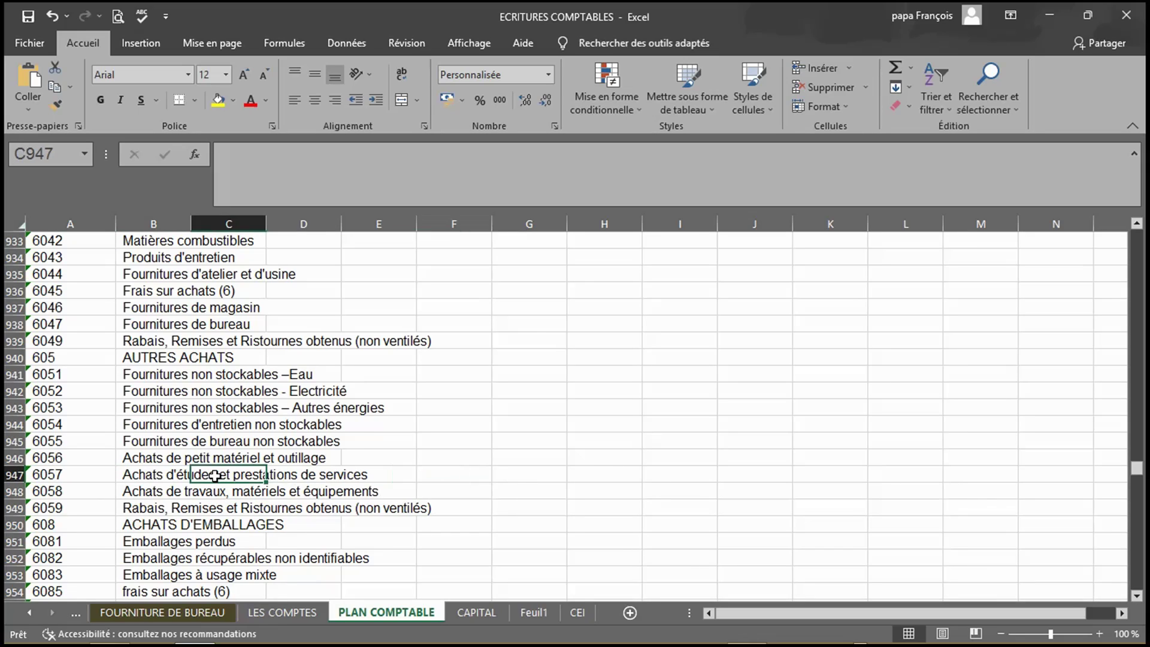
click(139, 472)
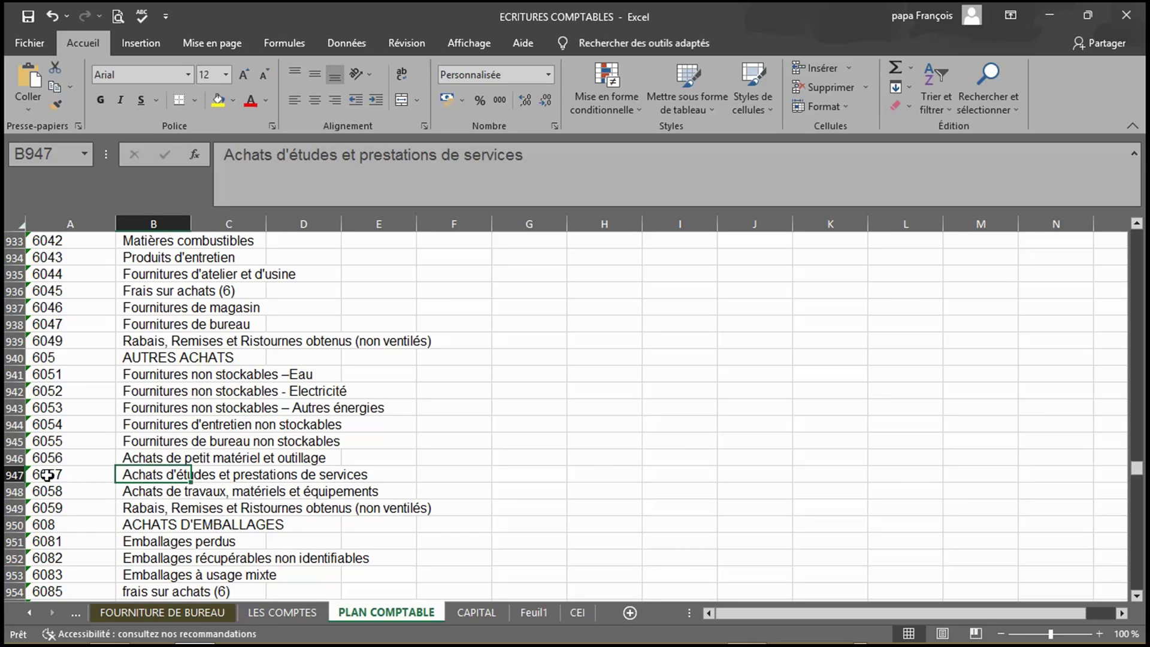
- Examine account 6058, Achats de travaux, matériels et équipements, alongside its neighbouring accounts
click(140, 493)
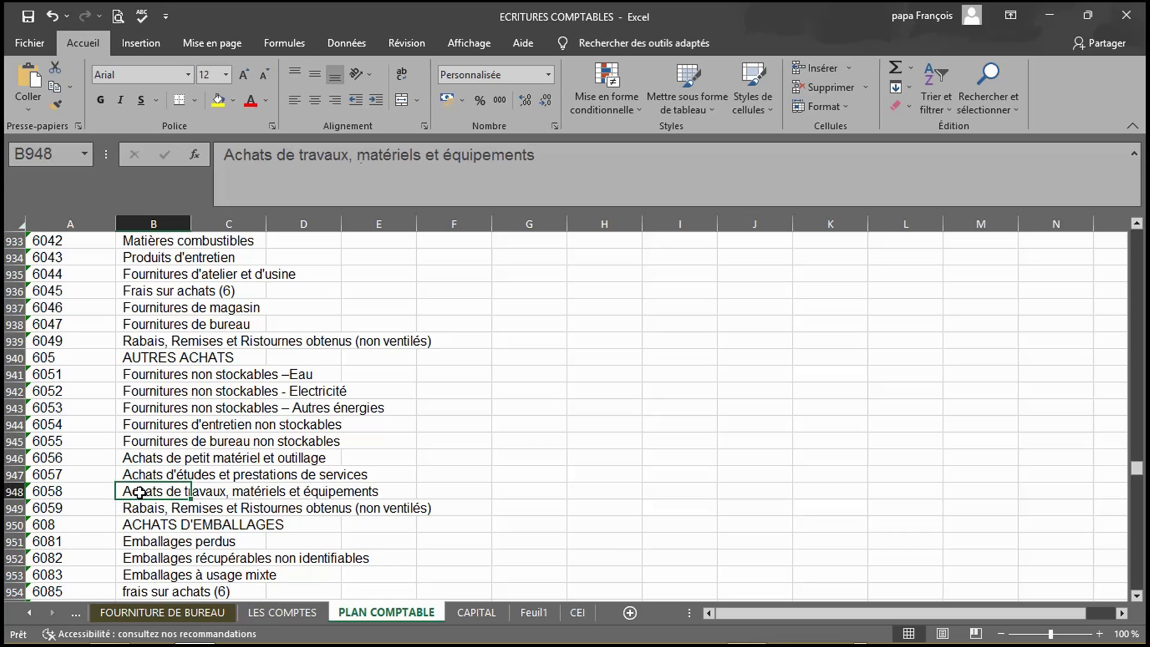
click(277, 504)
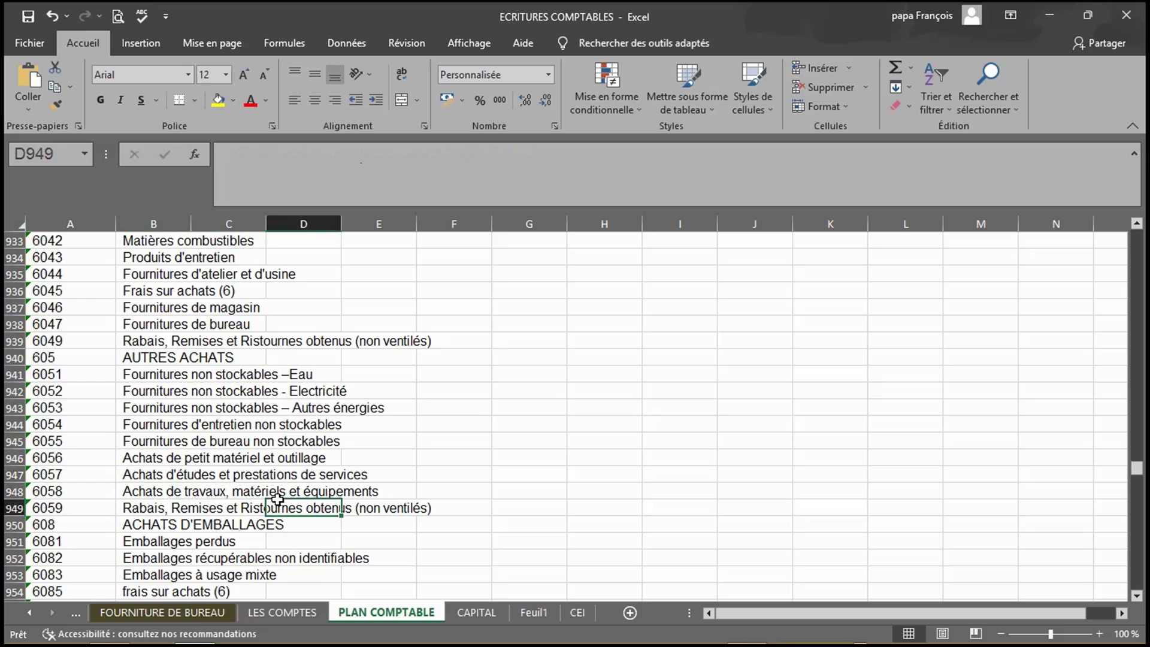
click(87, 491)
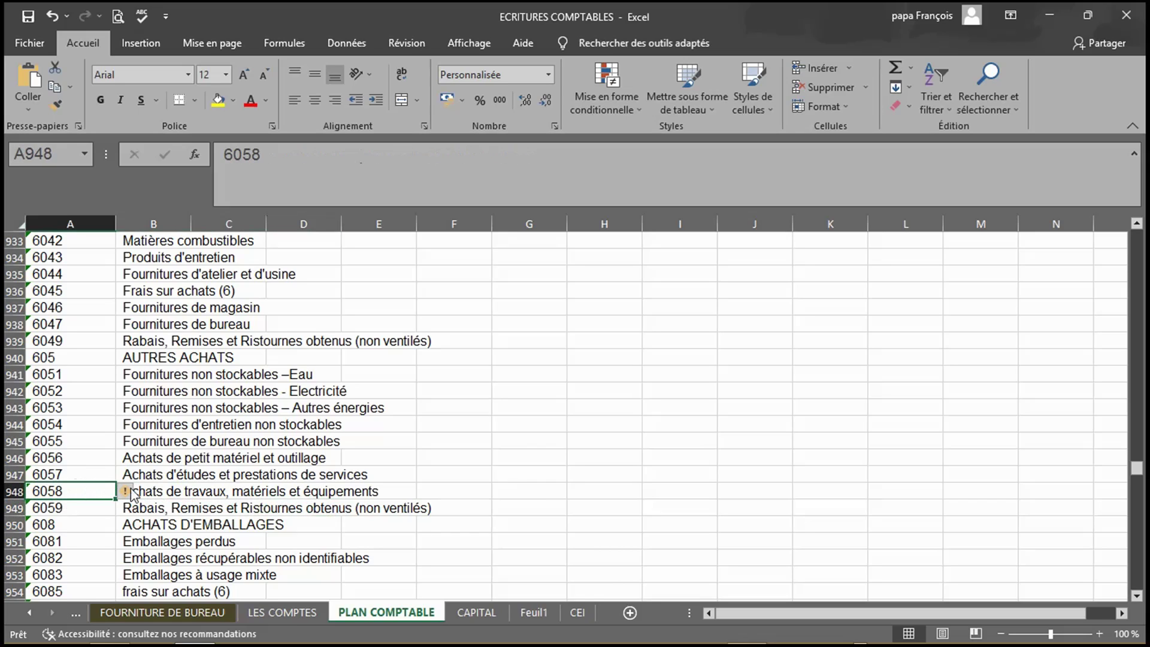
click(158, 526)
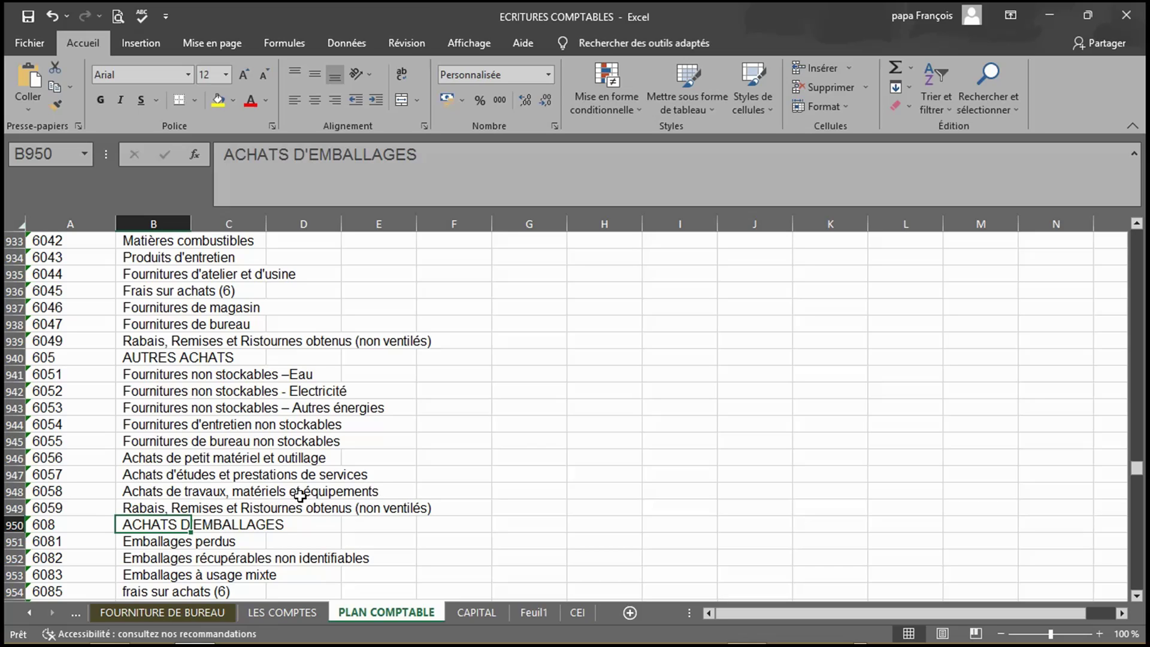
click(301, 495)
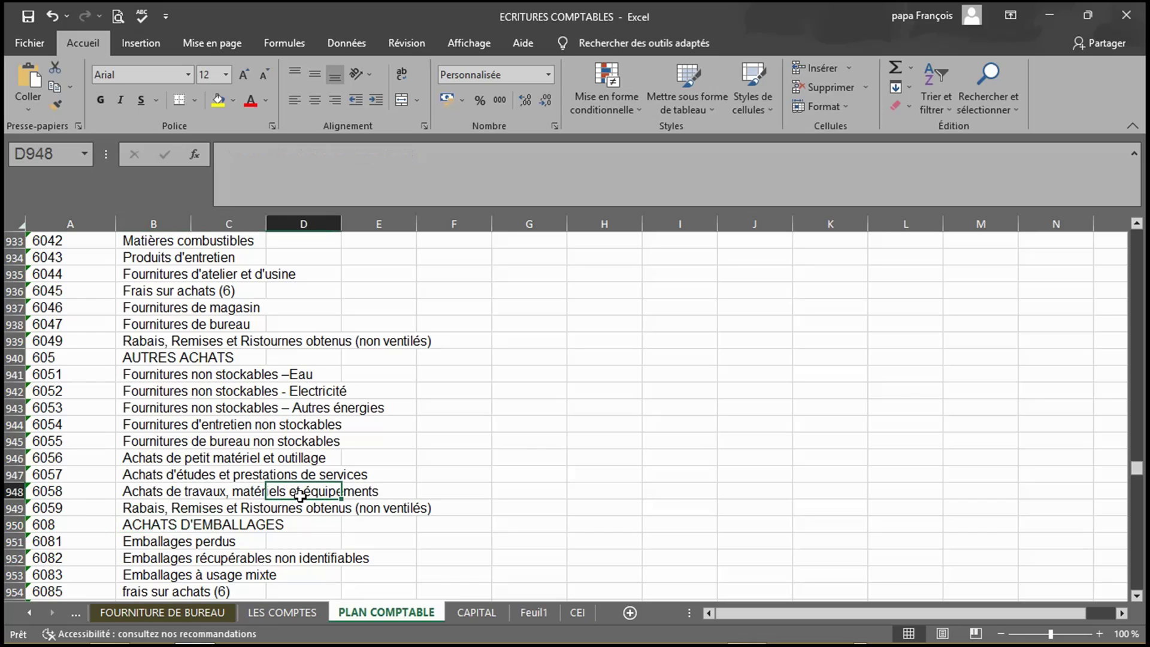
click(80, 501)
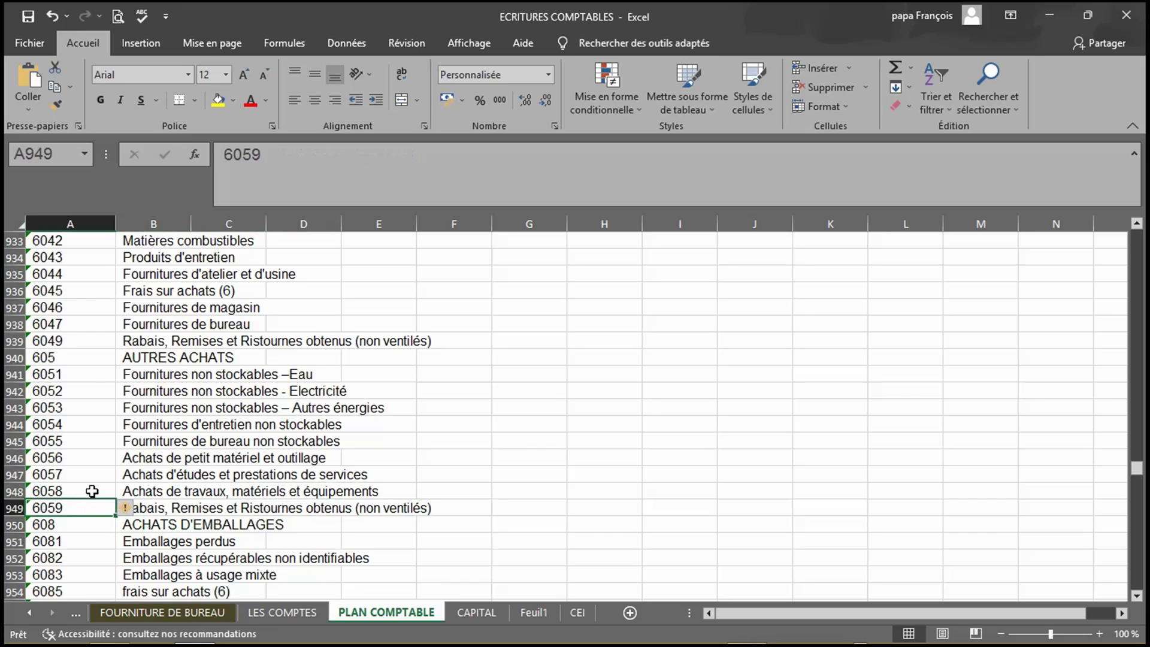
click(91, 491)
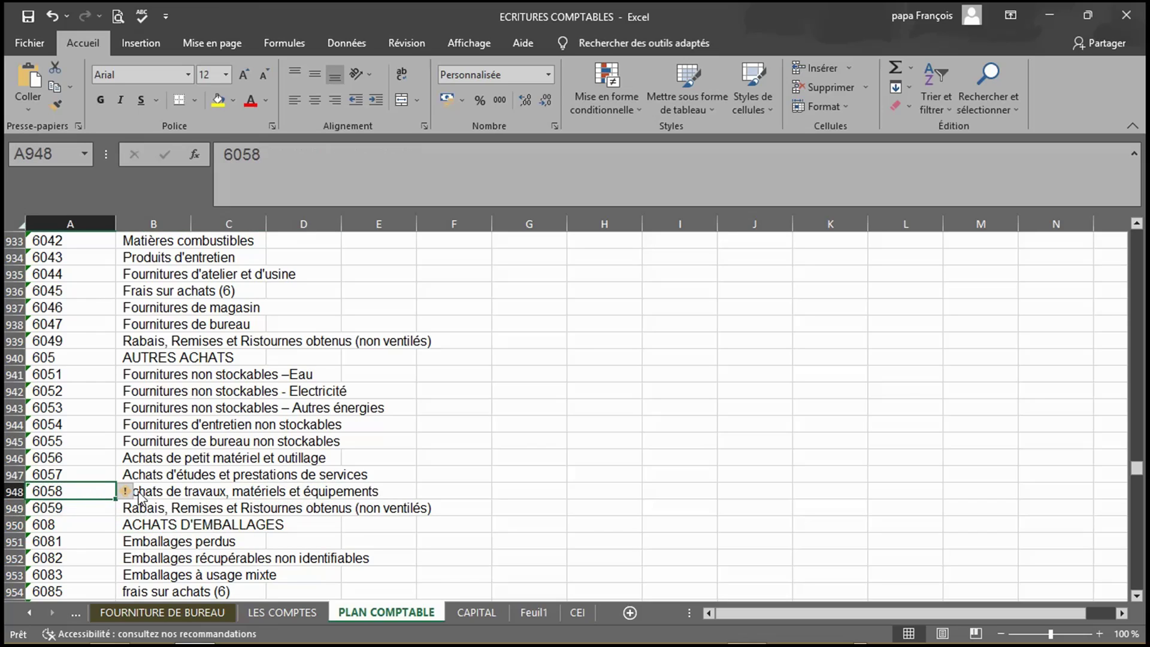
click(206, 495)
click(413, 491)
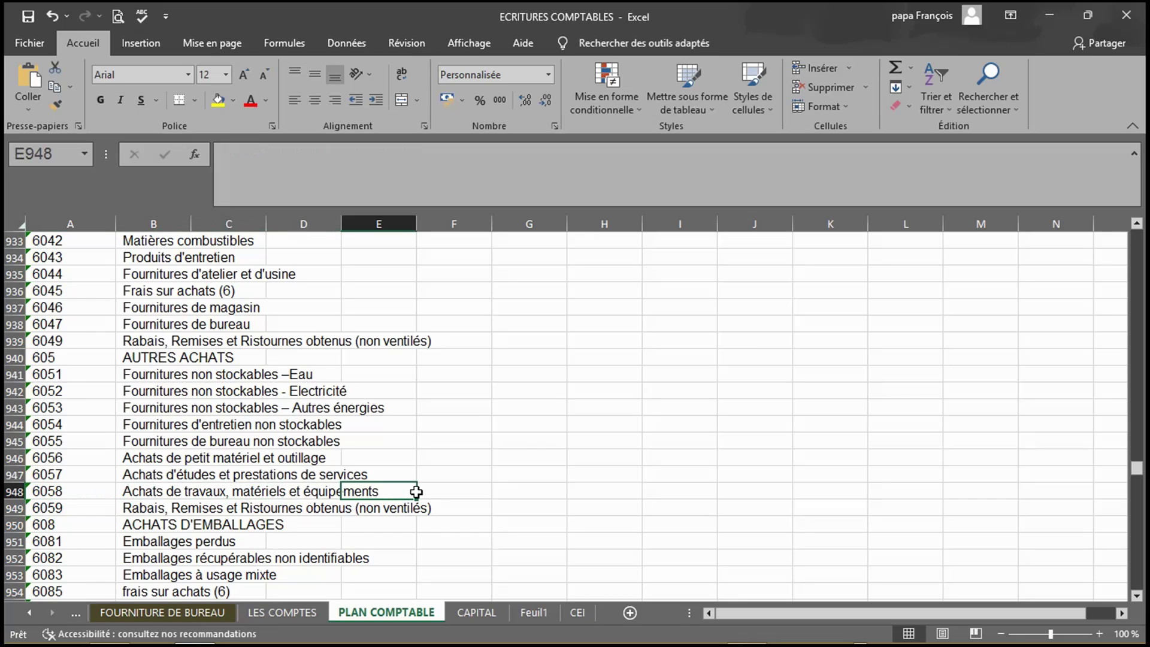
click(448, 485)
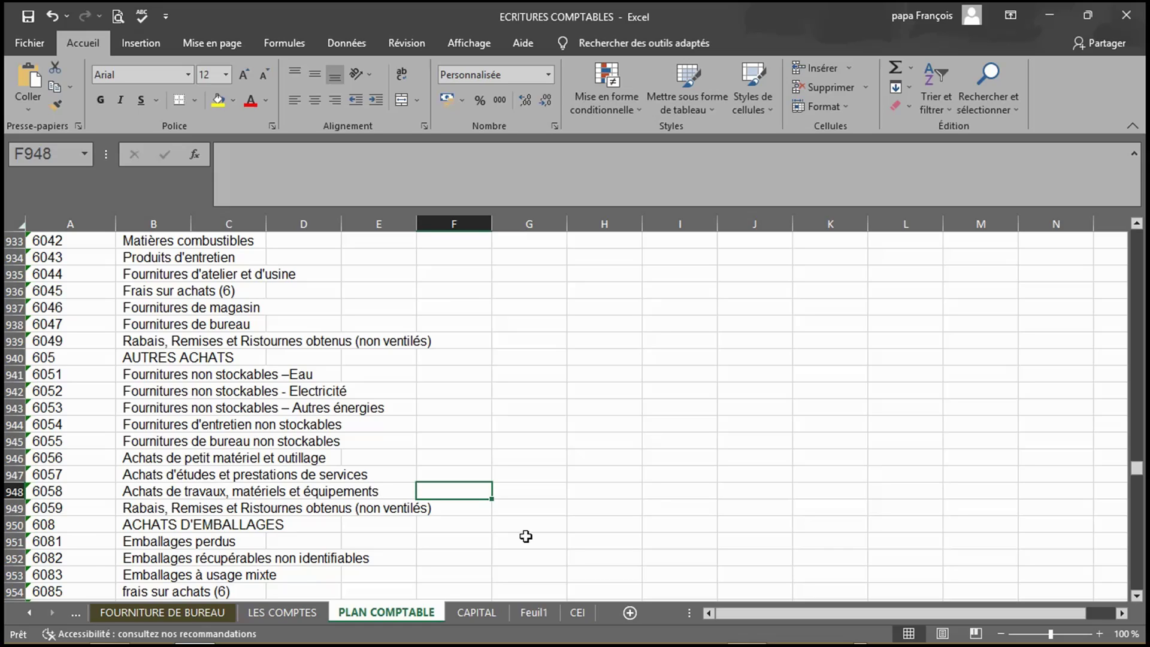
- Compare accounts 6057 and 6058 in the chart, including the adjacent account 6059 for rebates and discounts
click(103, 475)
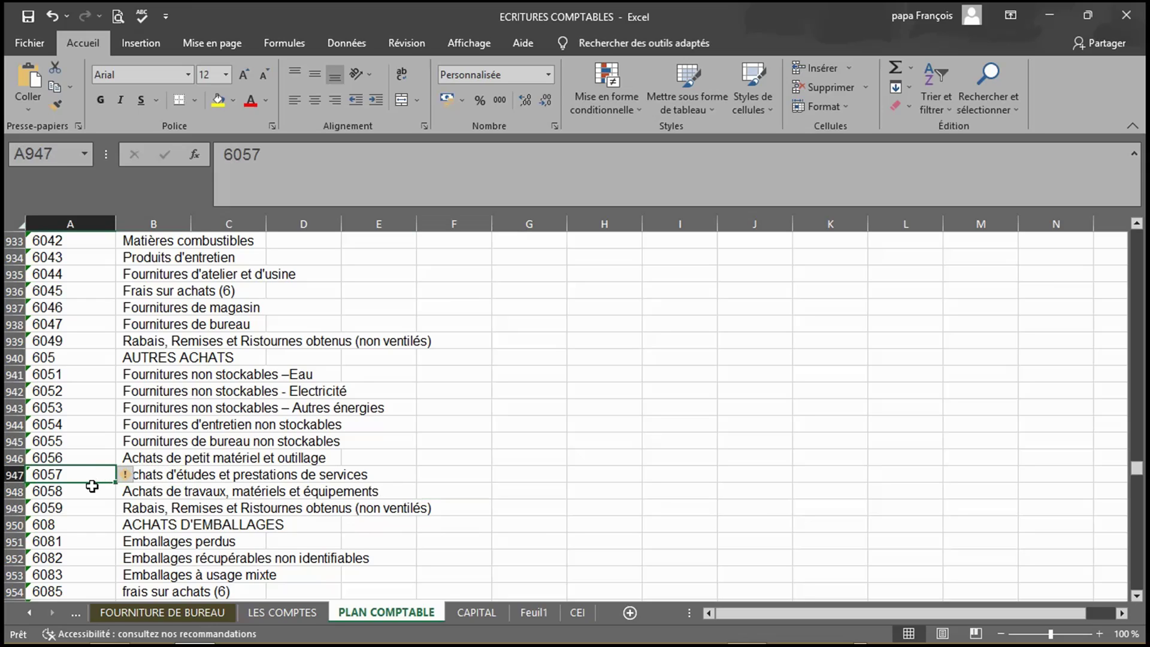
click(91, 486)
click(84, 476)
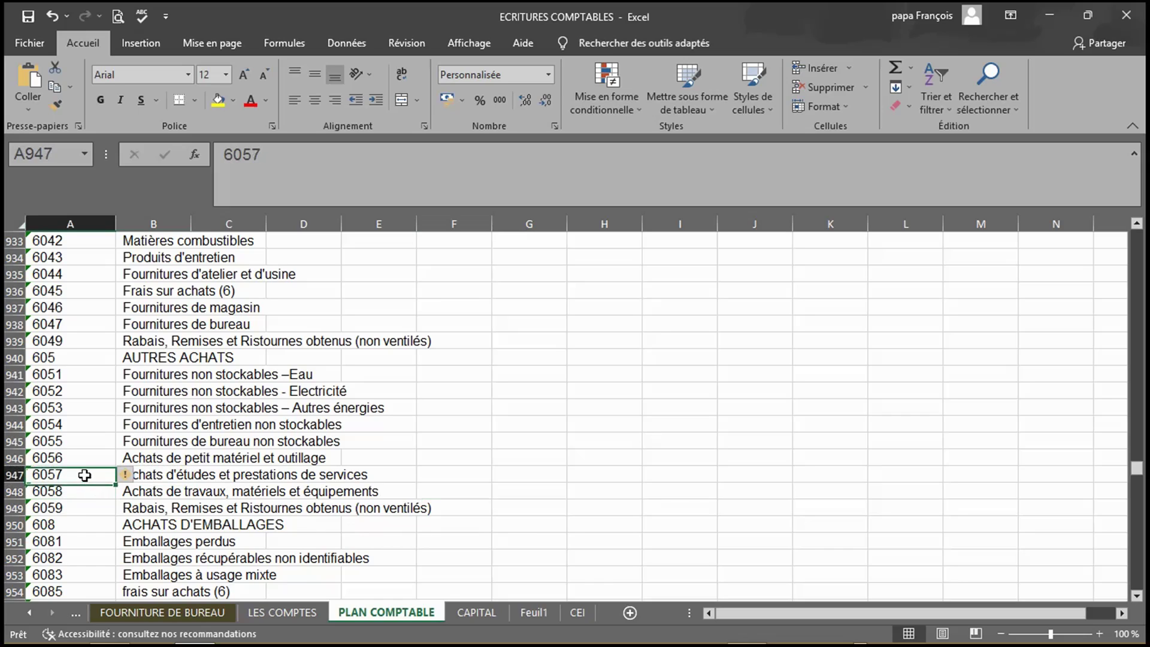
click(80, 490)
click(163, 510)
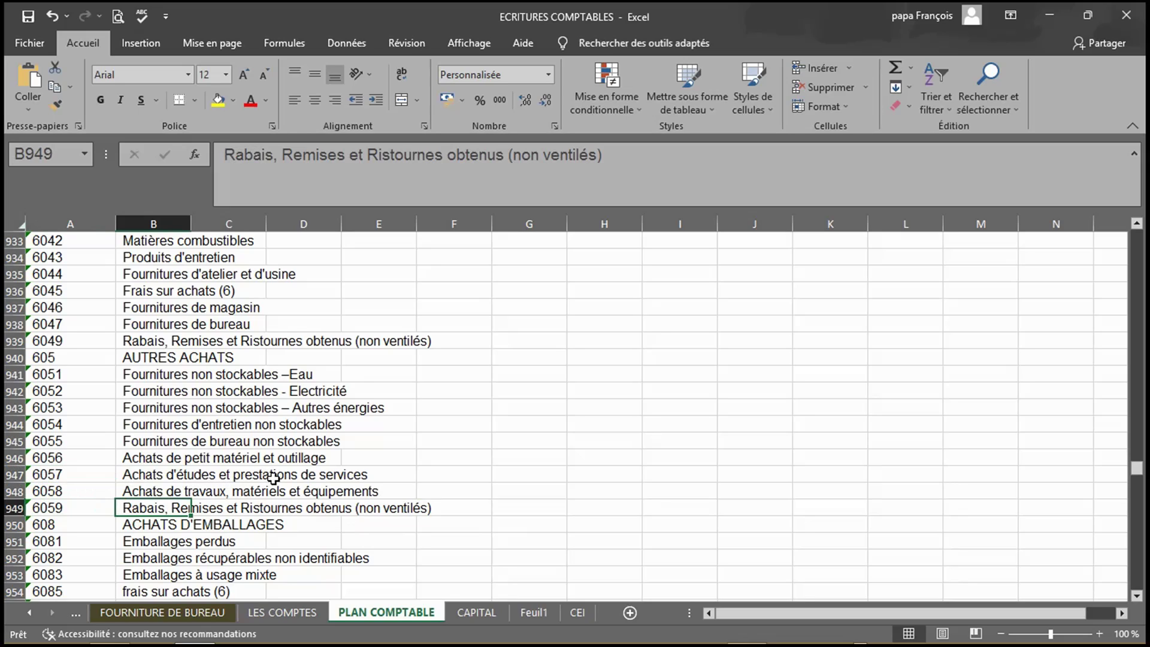
click(84, 475)
click(137, 474)
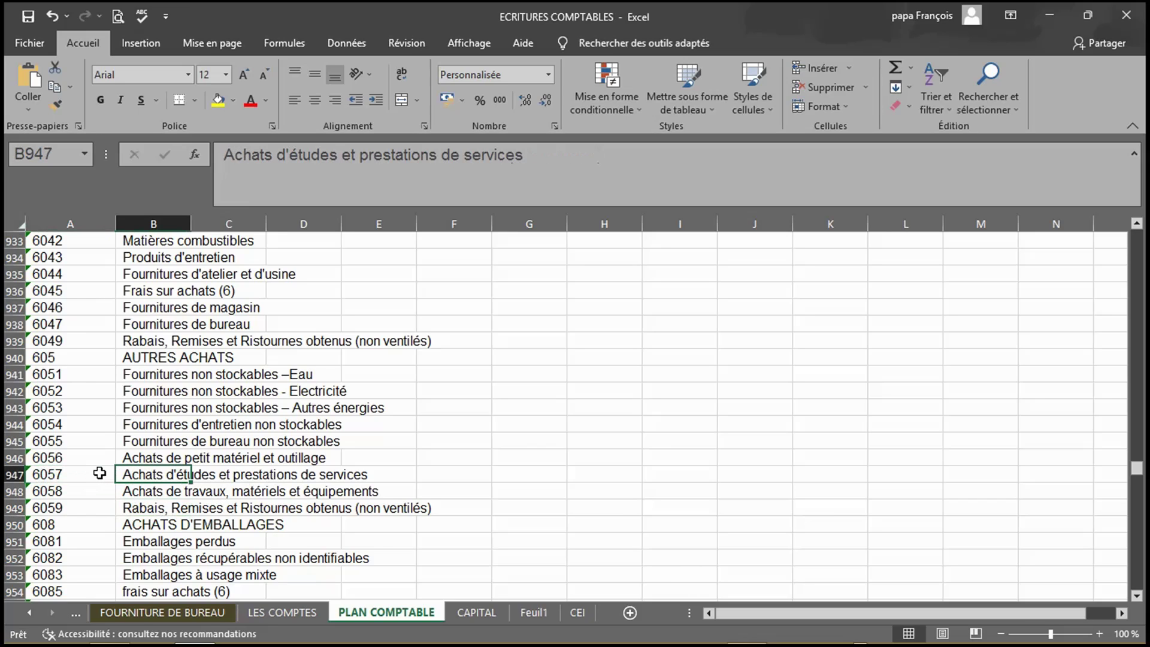
click(99, 473)
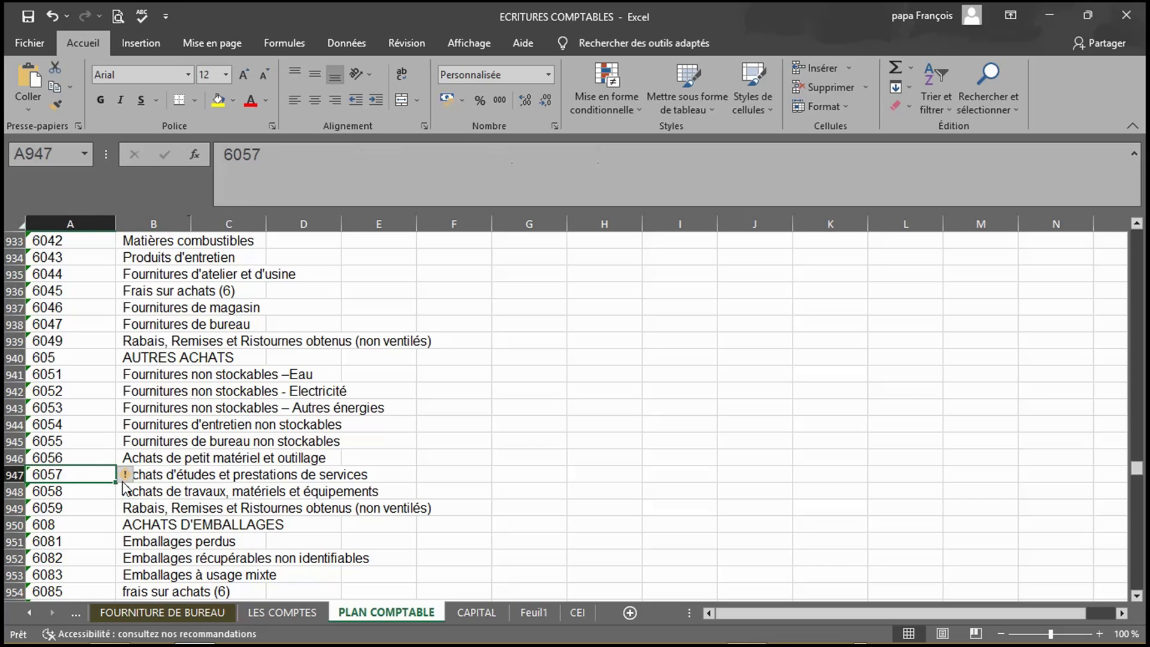
click(175, 506)
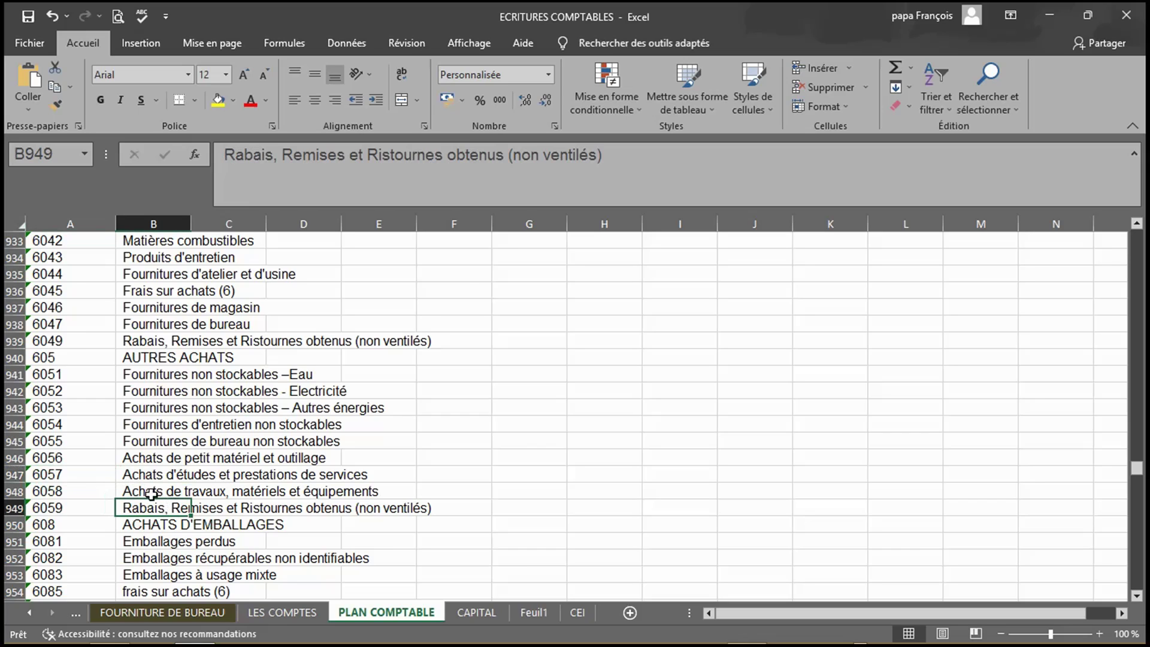
click(82, 475)
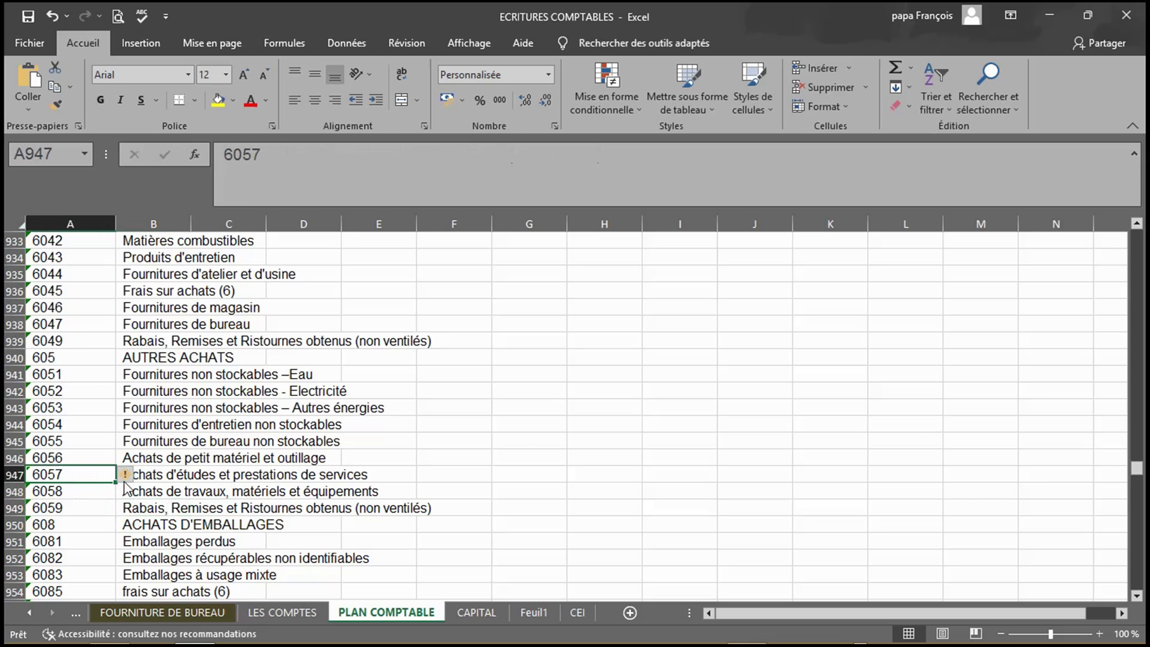
click(258, 478)
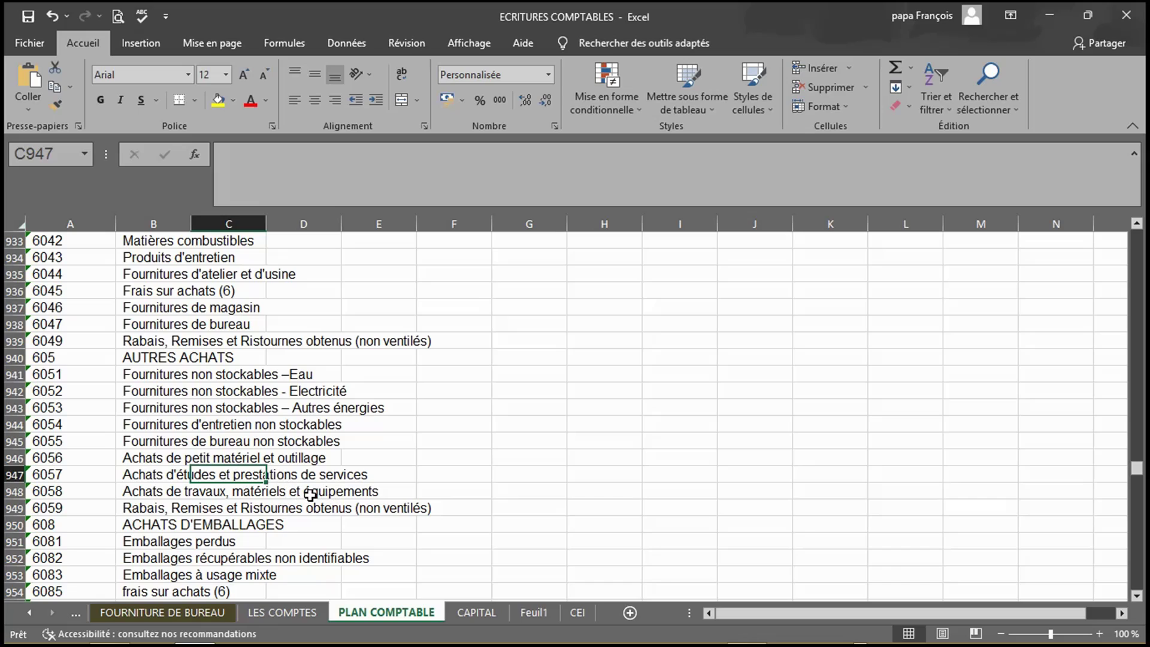
click(76, 477)
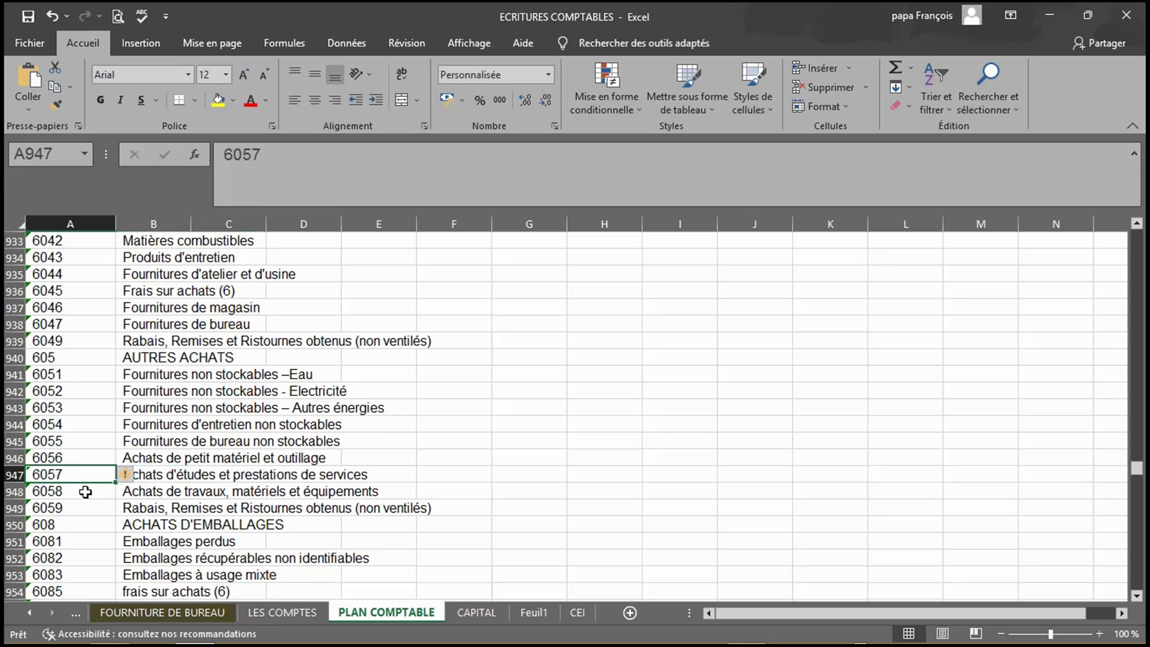
click(86, 492)
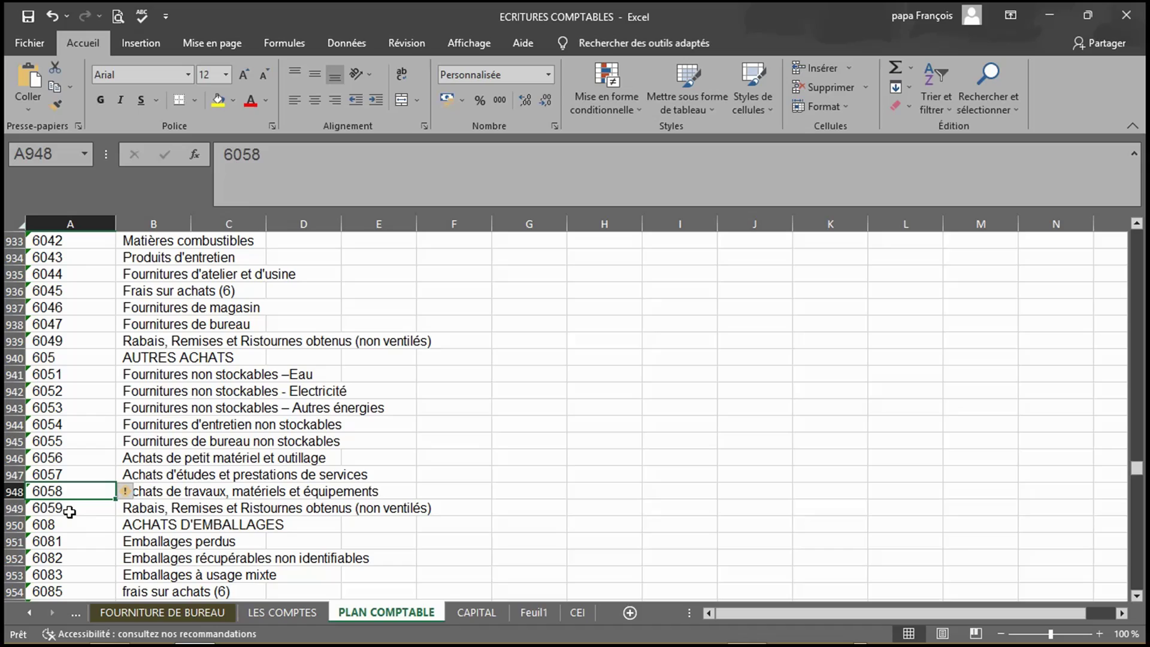
click(69, 511)
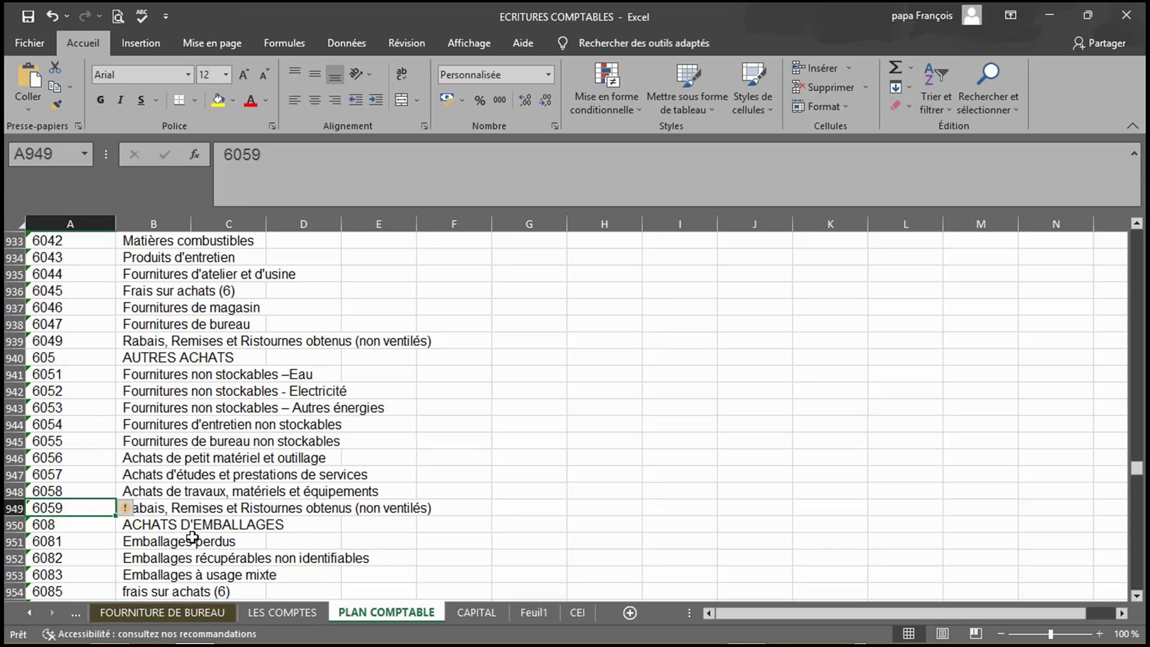